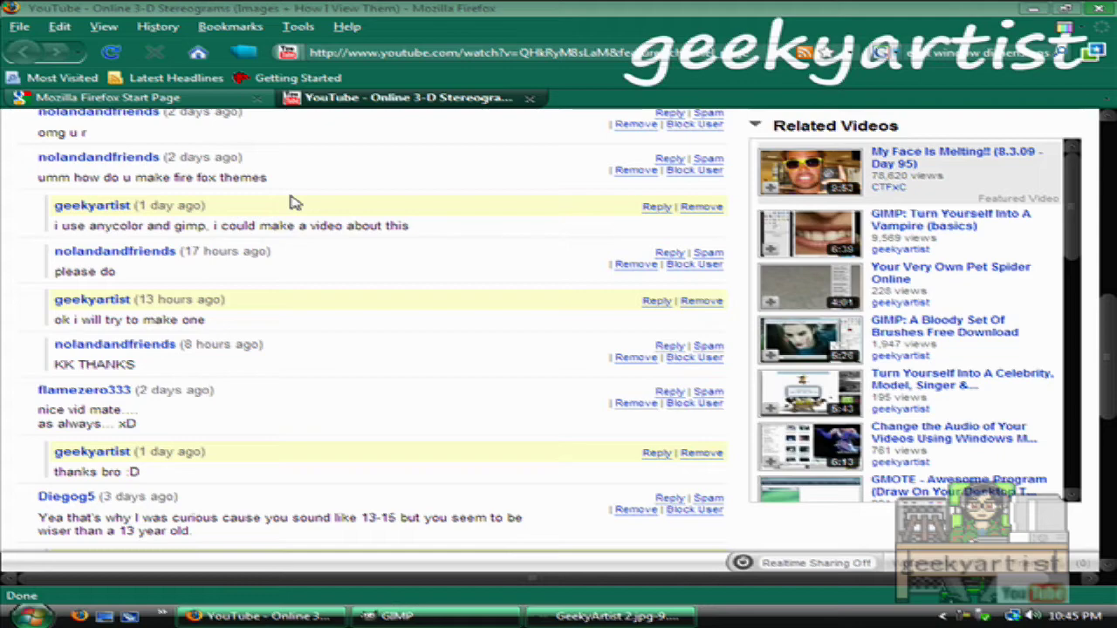
# View the 3000x200 GeekyArtist 2.jpg banner in GIMP, then return to the Firefox YouTube page
pyautogui.hotkey('alt', 'Tab')
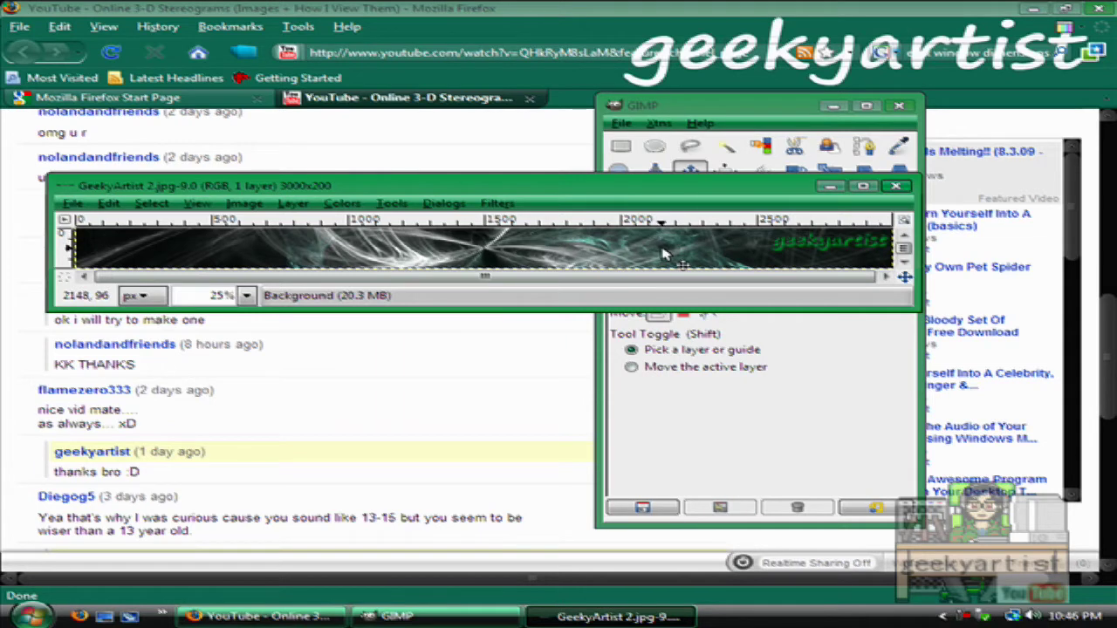
pyautogui.click(1035, 71)
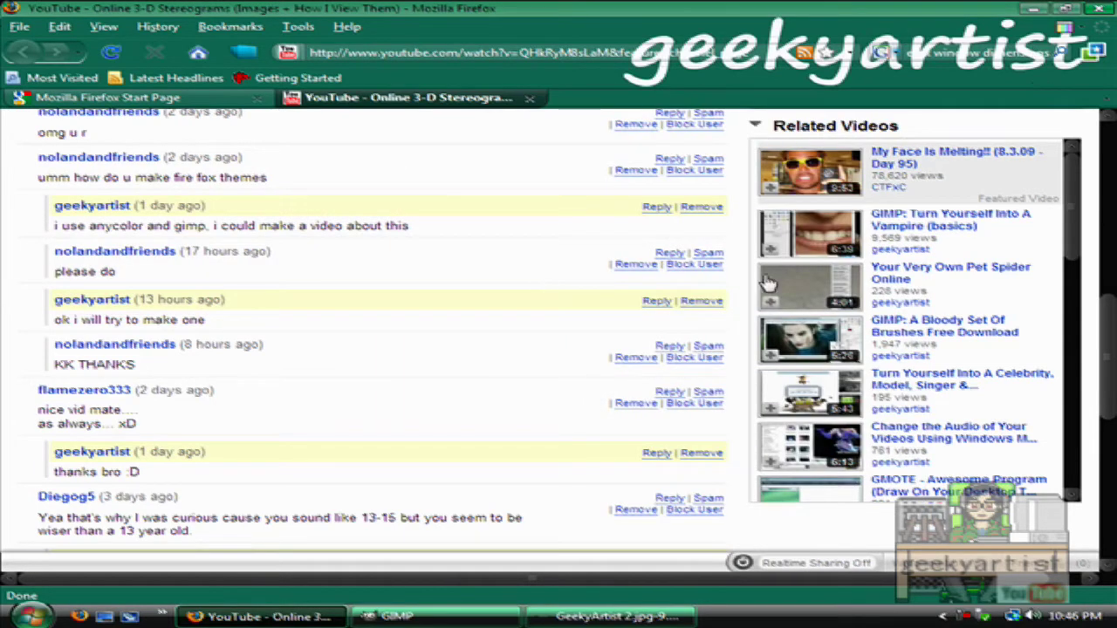
# In AnyColor preferences, browse to GeekyArtist 2.jpg and set it as the header image
pyautogui.click(1067, 29)
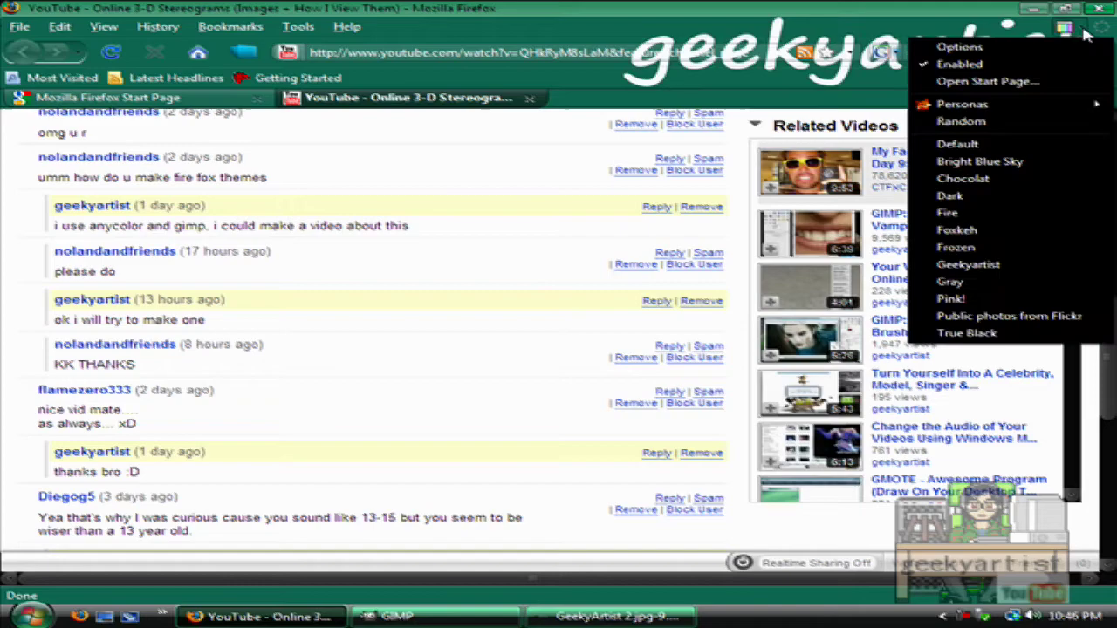
pyautogui.click(899, 131)
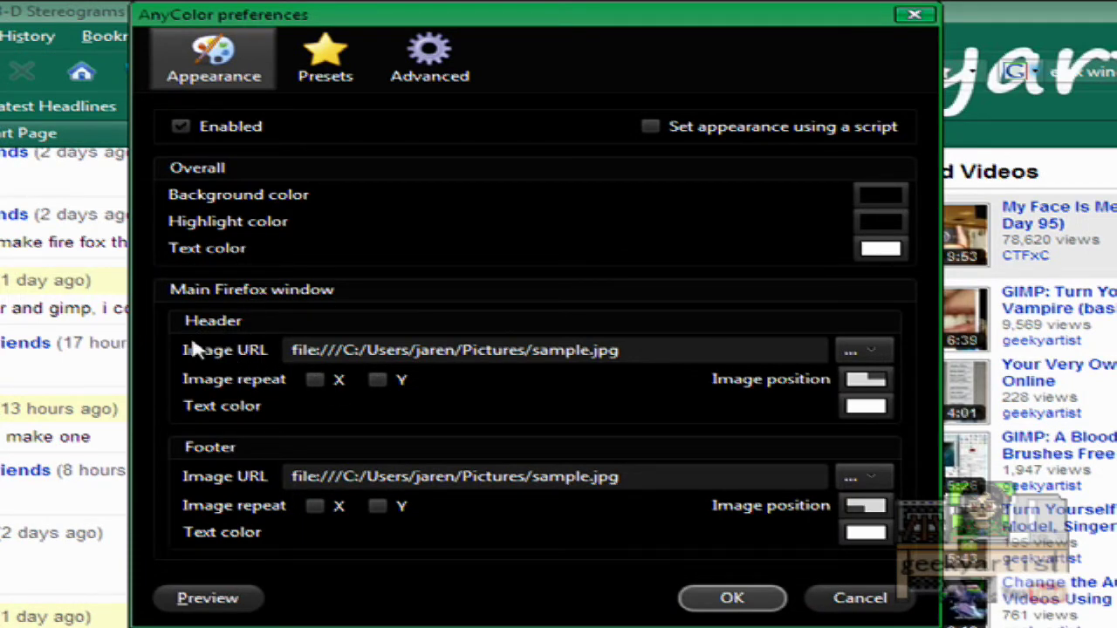
pyautogui.click(876, 352)
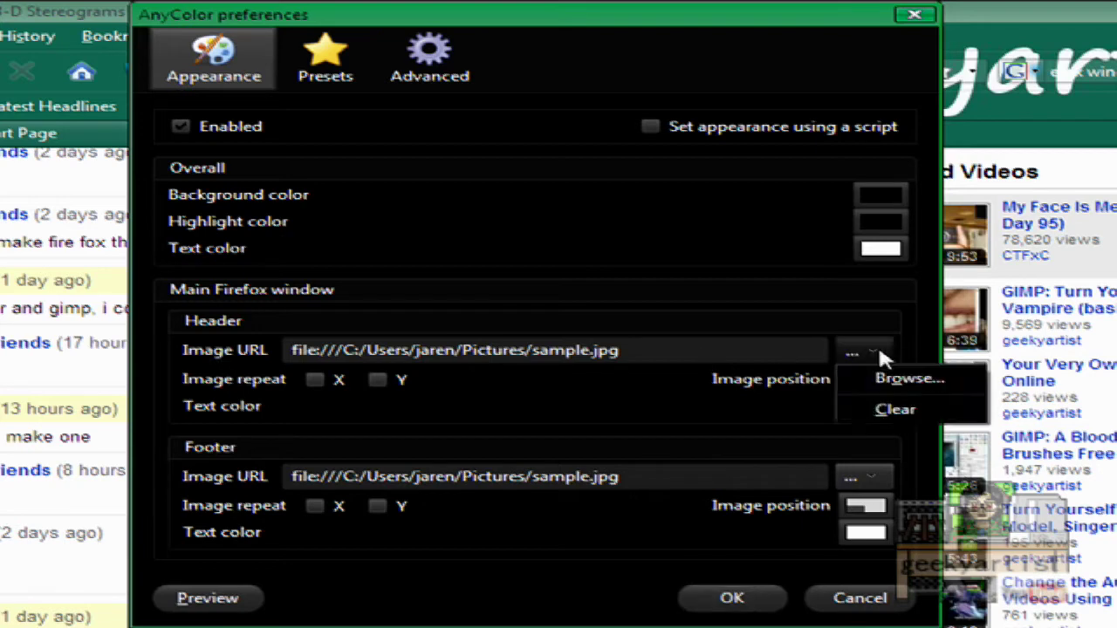
pyautogui.click(890, 380)
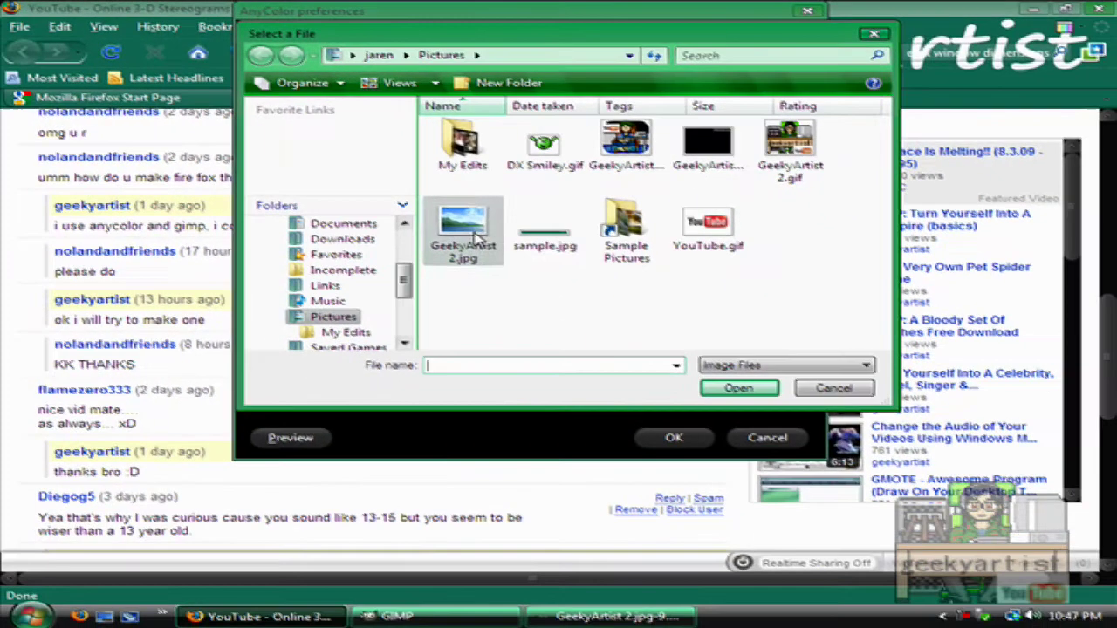
pyautogui.click(489, 232)
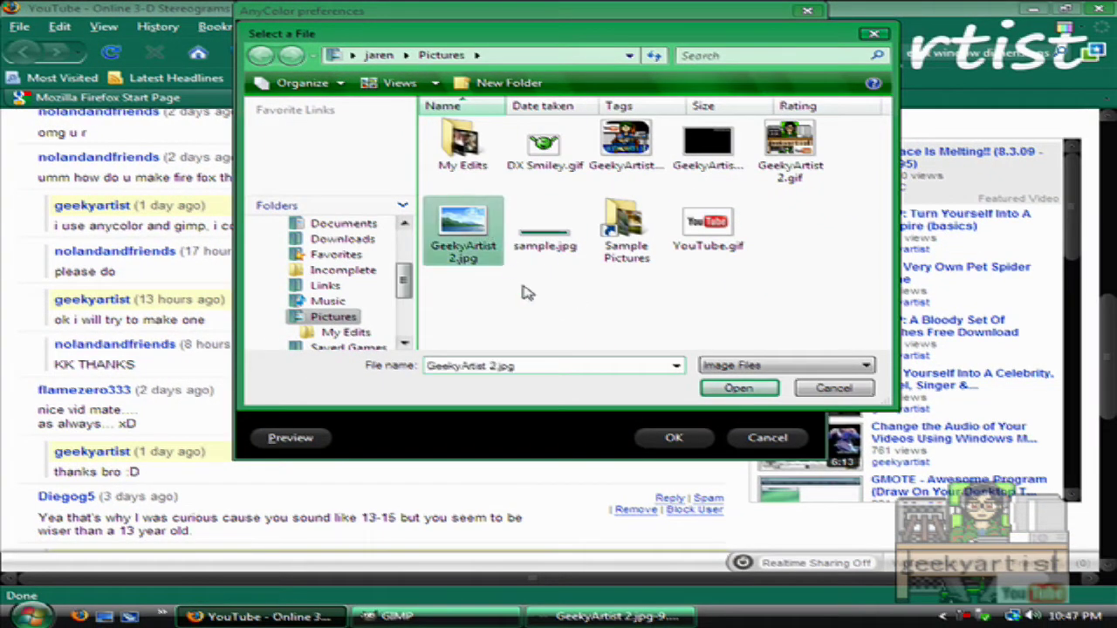
pyautogui.doubleClick(491, 232)
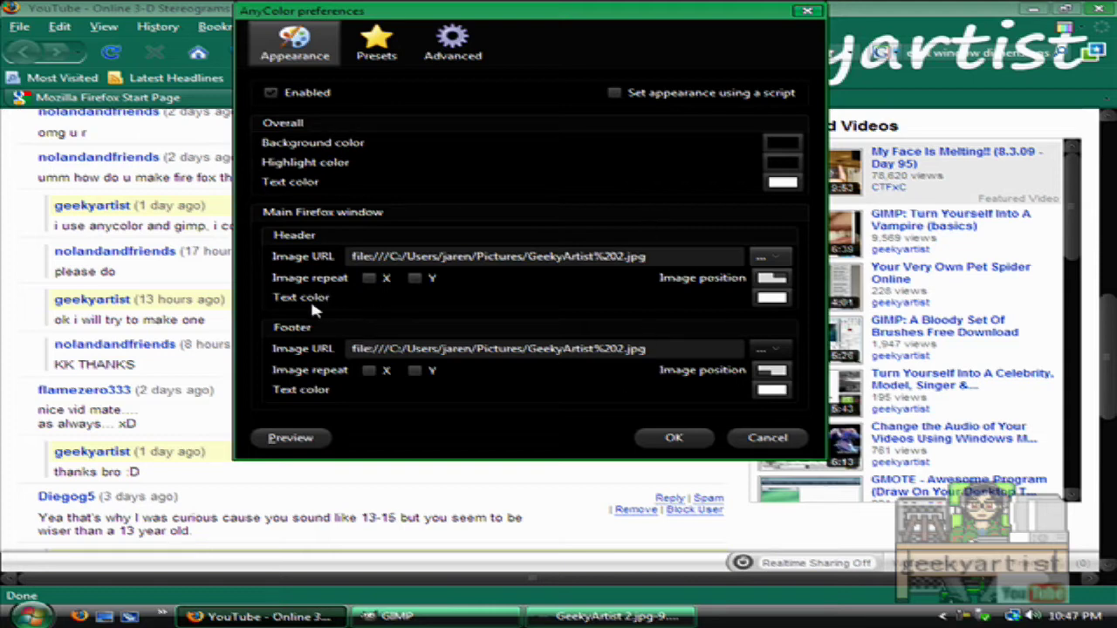
# Set the header text colour to mint green #8be9ba and copy its hex code
pyautogui.click(773, 297)
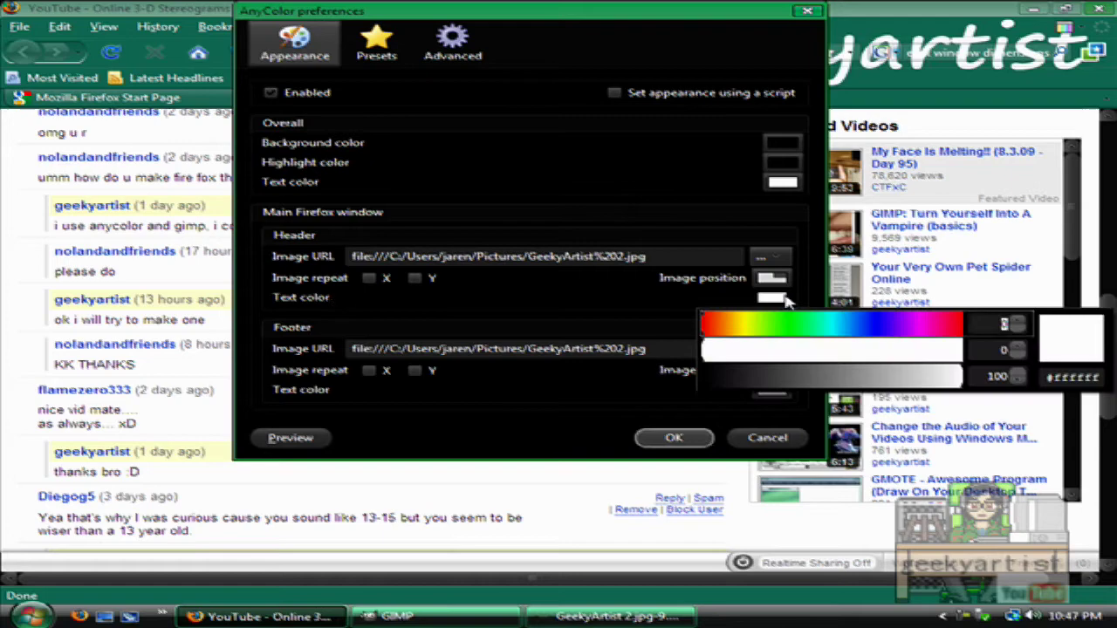
pyautogui.moveTo(784, 336); pyautogui.dragTo(812, 330)
pyautogui.click(878, 357)
pyautogui.moveTo(857, 382)
pyautogui.mouseDown()
pyautogui.moveTo(829, 397)
pyautogui.moveTo(853, 391)
pyautogui.mouseUp()
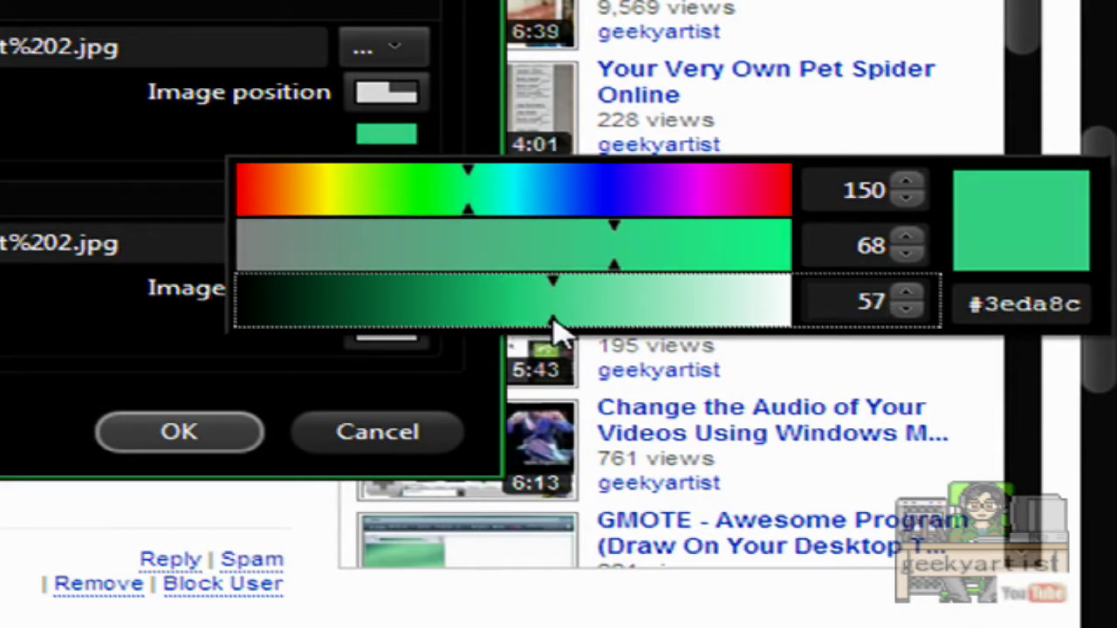
pyautogui.moveTo(552, 320); pyautogui.dragTo(641, 312)
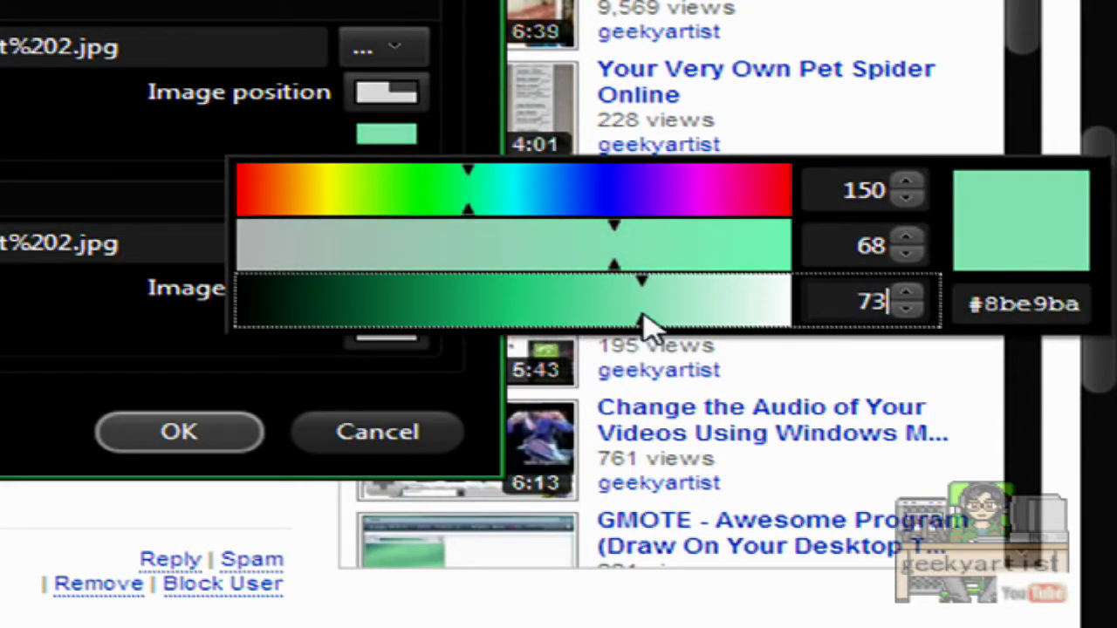
pyautogui.doubleClick(1054, 304)
pyautogui.rightClick(1056, 303)
pyautogui.click(1021, 416)
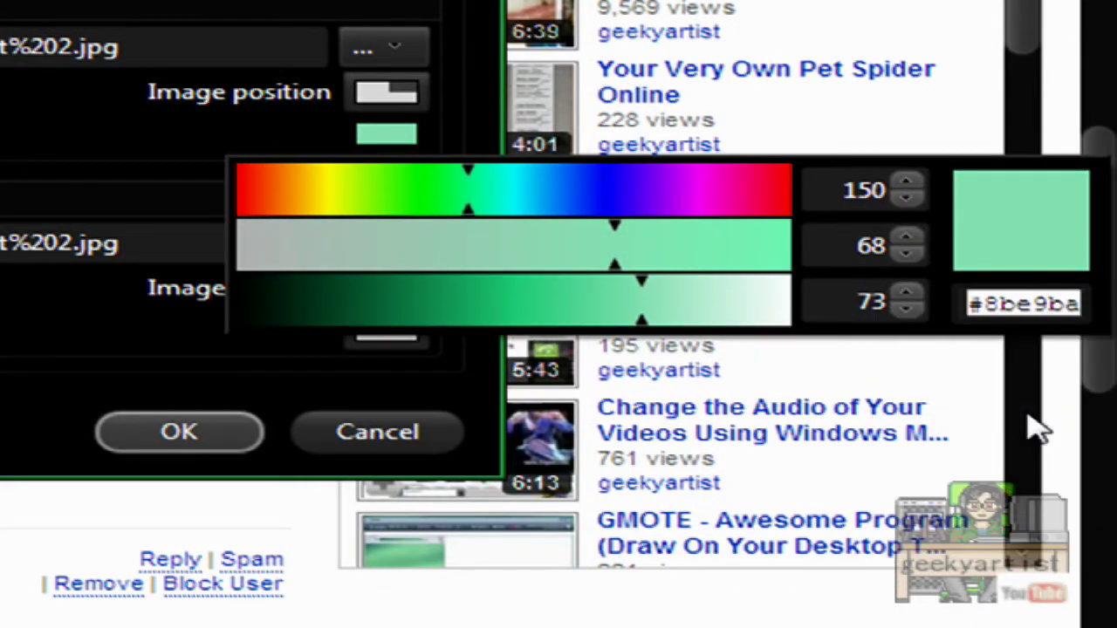
pyautogui.click(98, 201)
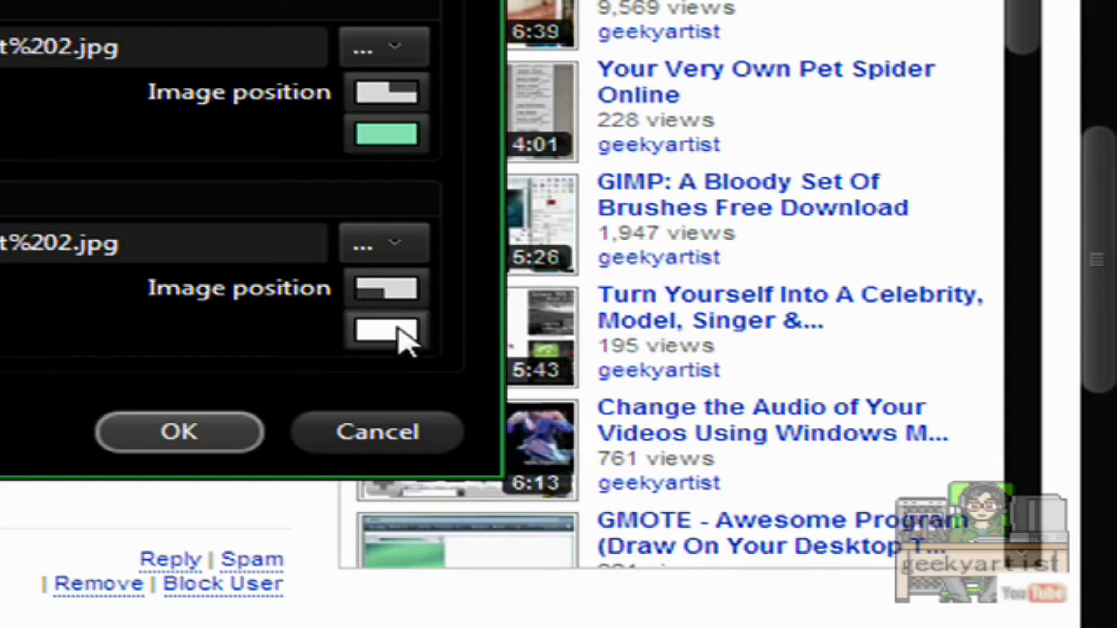
# Paste #8be9ba over #ffffff as the footer text colour
pyautogui.click(397, 336)
pyautogui.doubleClick(1012, 278)
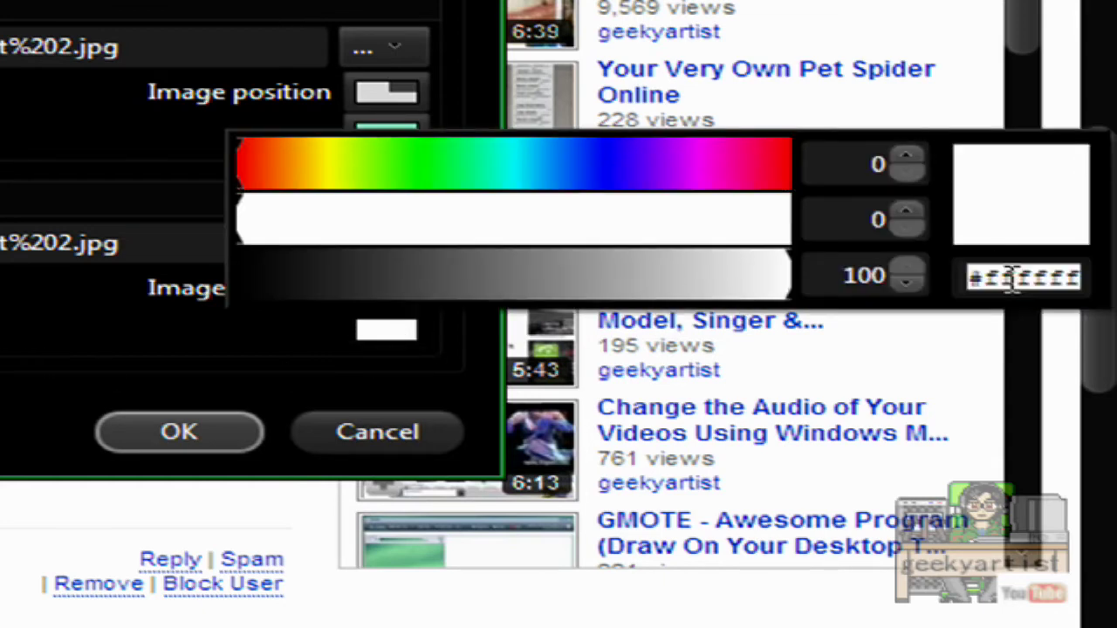
pyautogui.hotkey('ctrl', 'v')
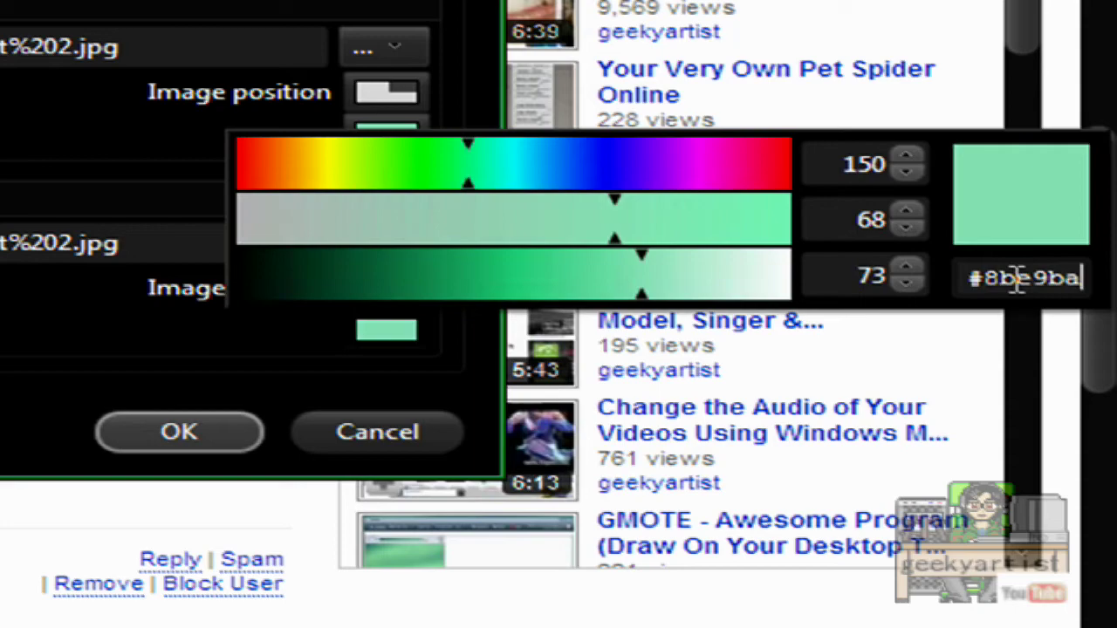
pyautogui.click(159, 368)
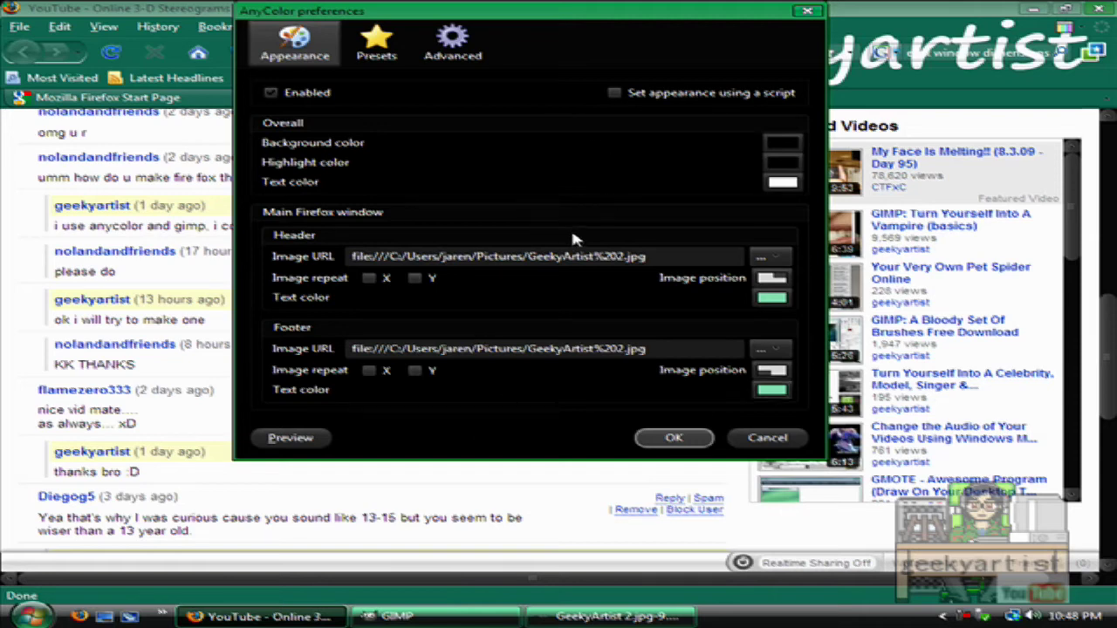
# Confirm the AnyColor preferences so Firefox shows the geekyartist banner with mint-green text
pyautogui.click(674, 439)
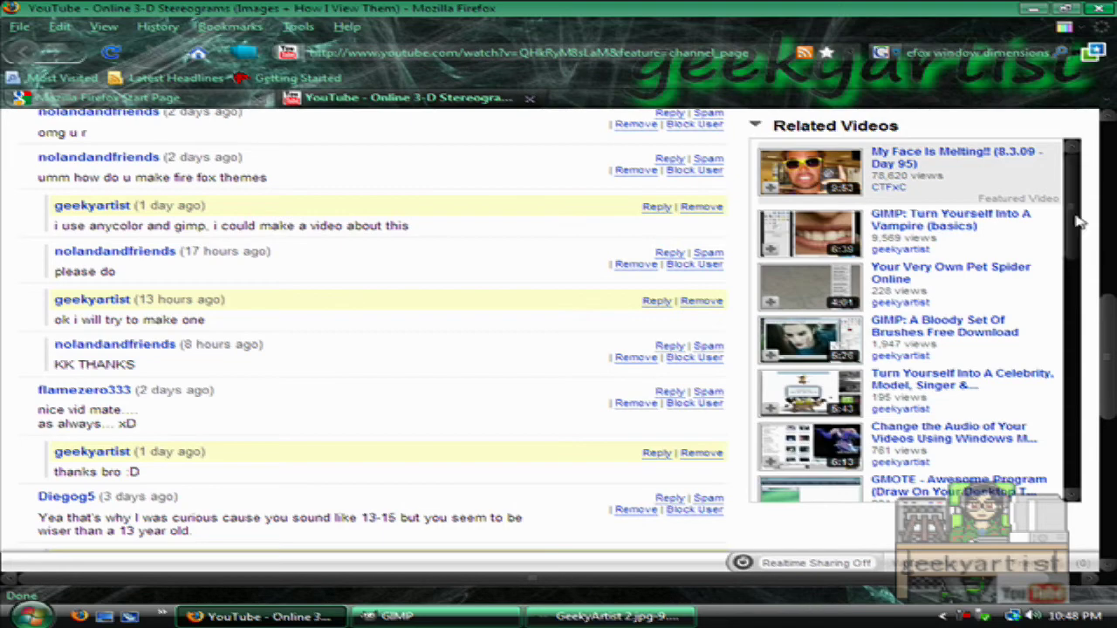
# Save the current theme as a new AnyColor preset named 'Geekyartist 2'
pyautogui.click(1064, 27)
pyautogui.press('Escape')
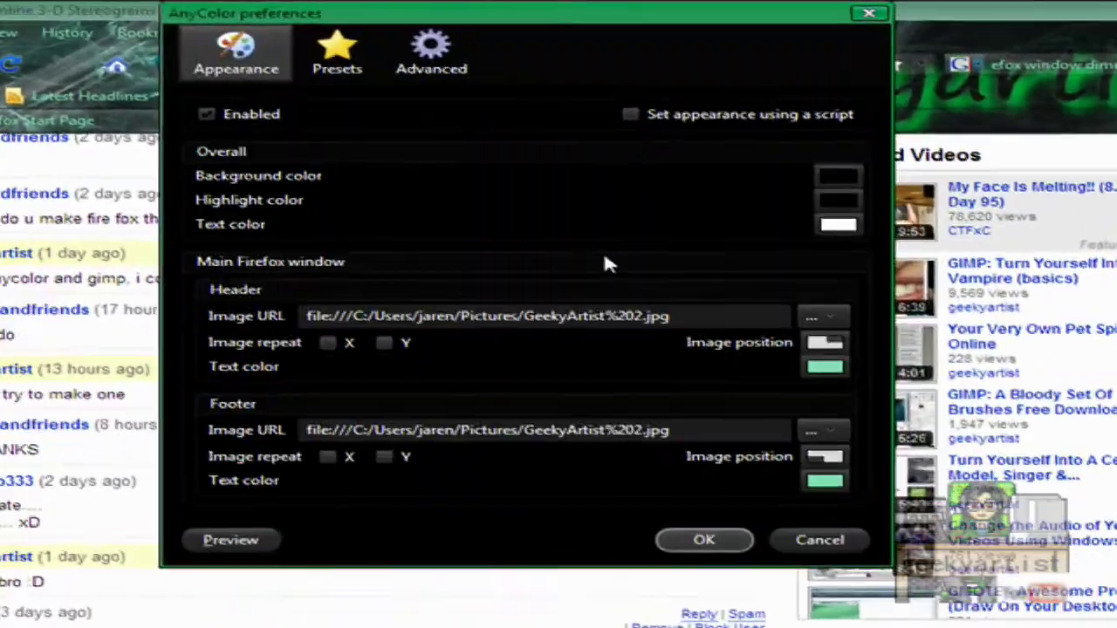
pyautogui.click(343, 60)
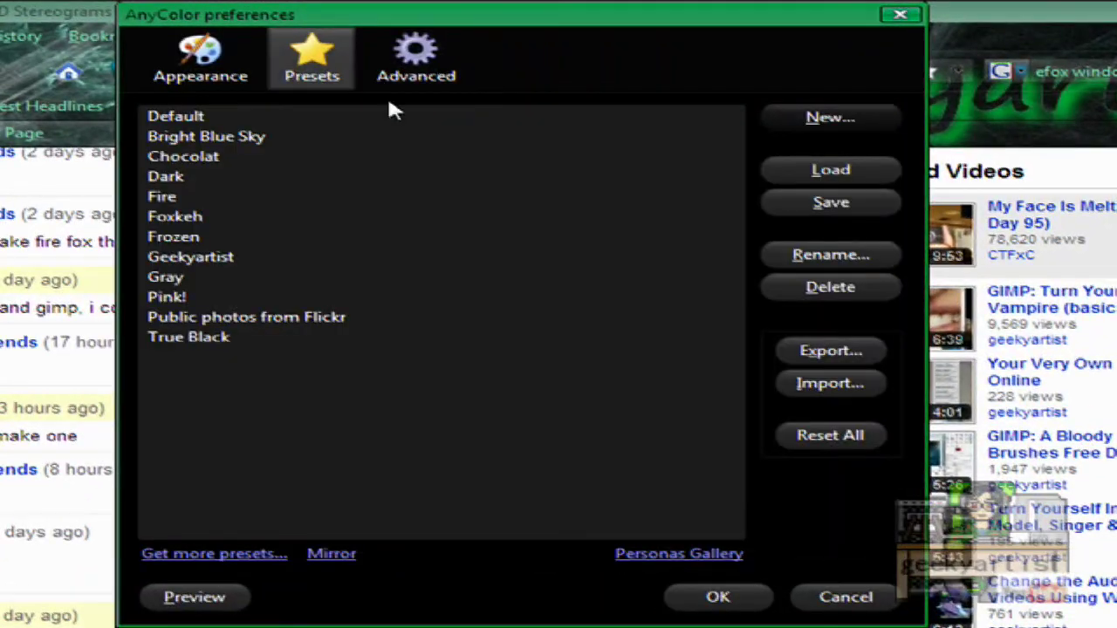
pyautogui.click(834, 124)
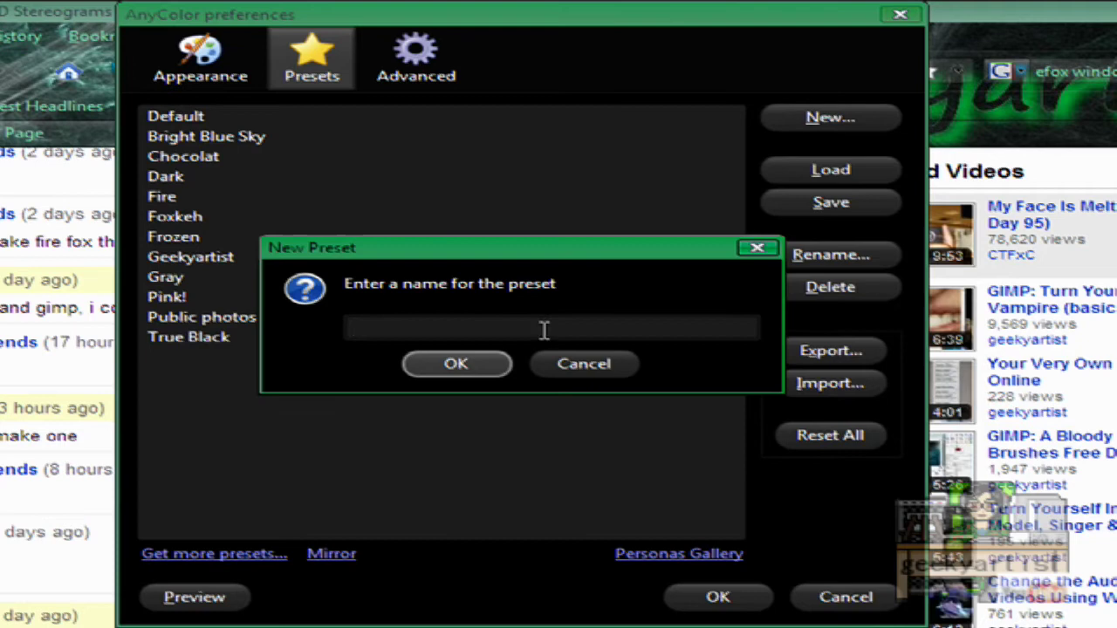
pyautogui.write('Geekyartis')
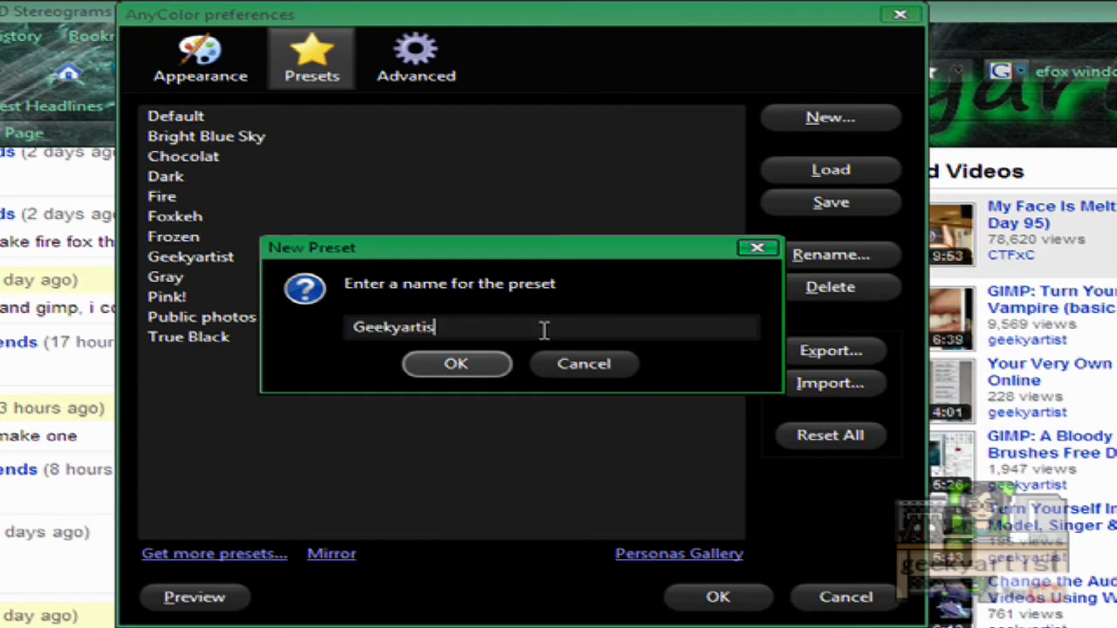
pyautogui.write('t 2')
pyautogui.click(474, 367)
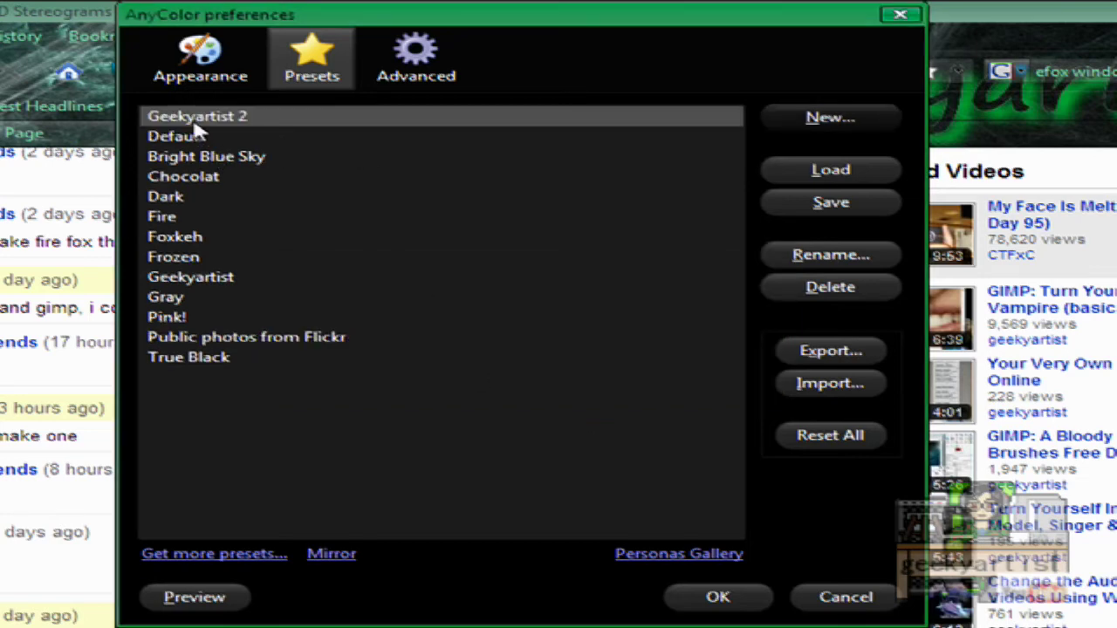
pyautogui.click(721, 600)
pyautogui.click(1116, 37)
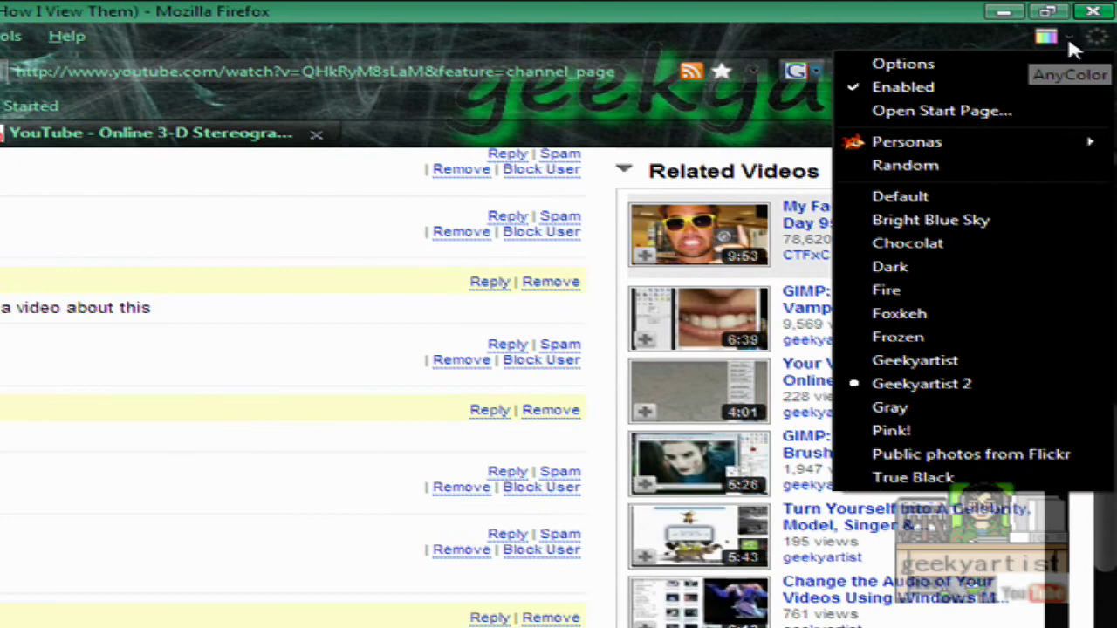
pyautogui.moveTo(938, 148)
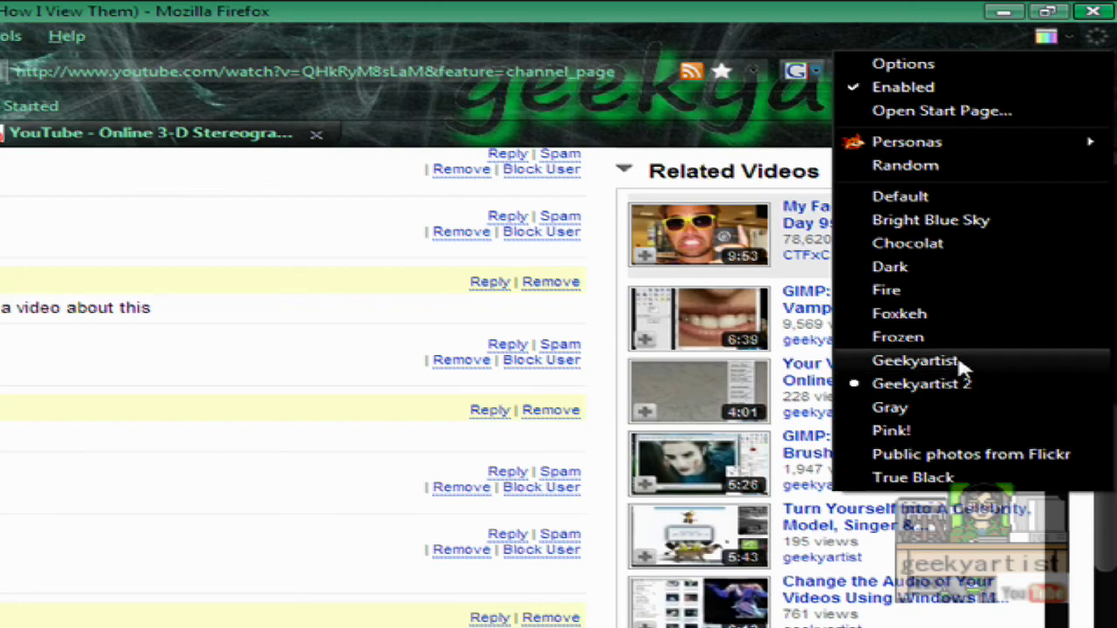
pyautogui.click(957, 354)
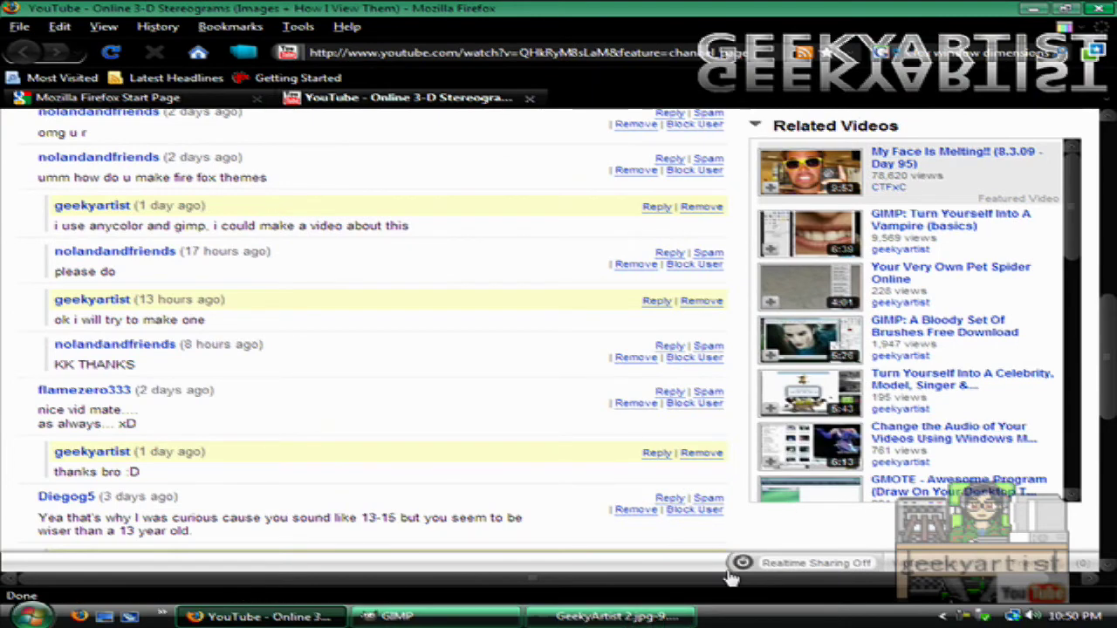
pyautogui.click(1067, 54)
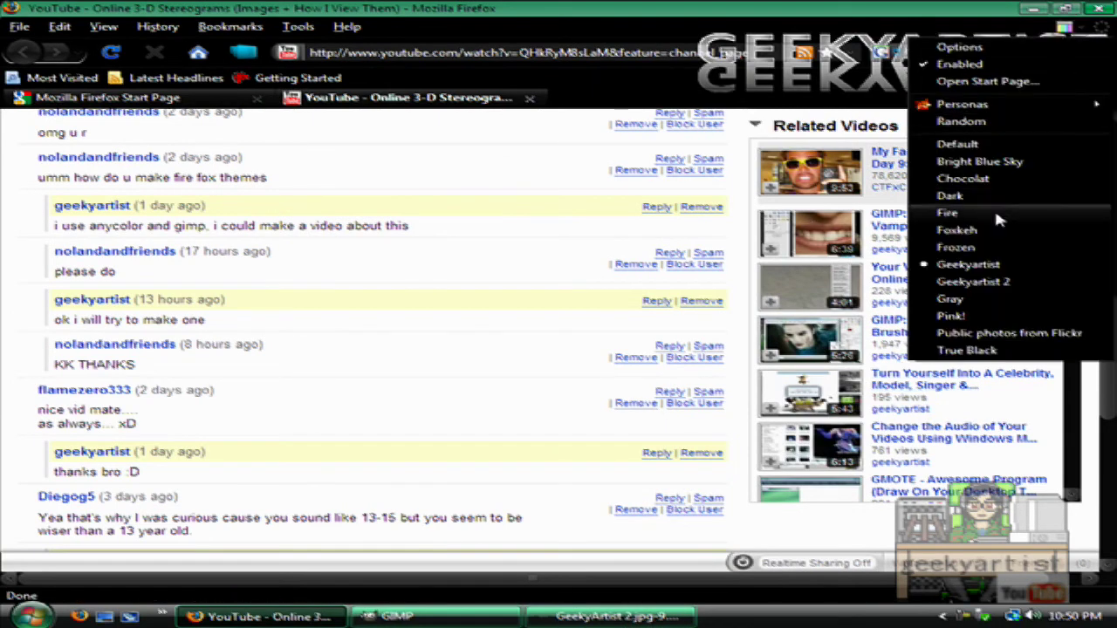
pyautogui.click(997, 284)
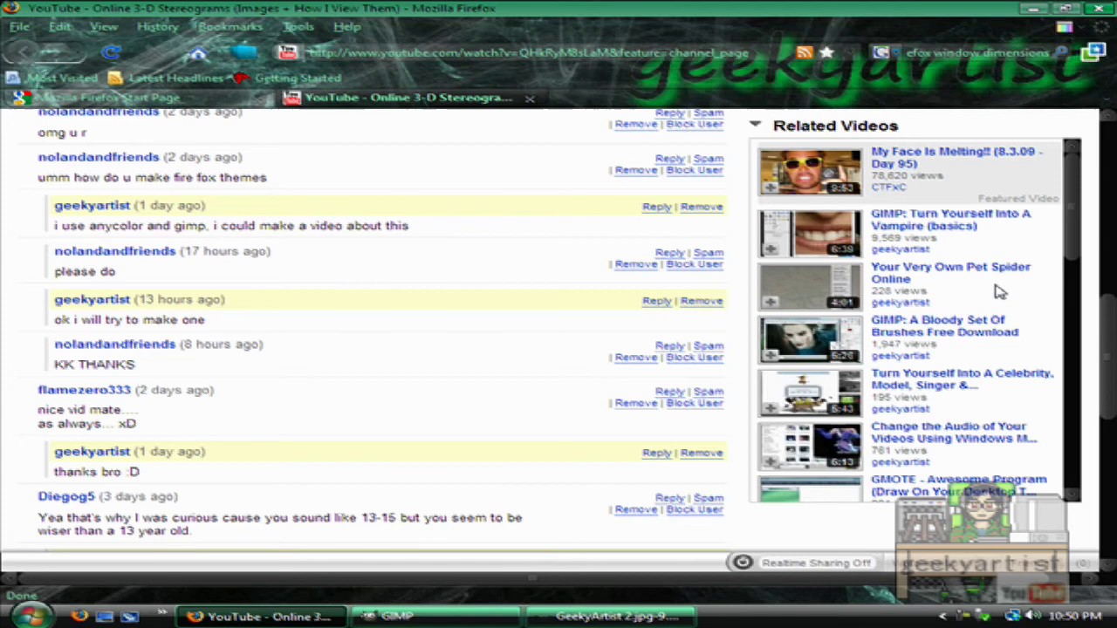